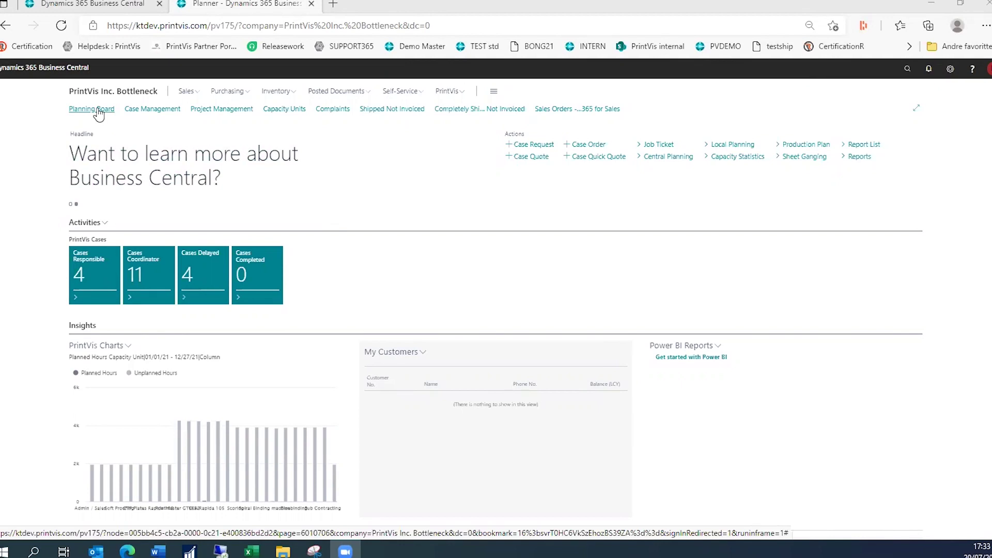
Step: Open the Planning Board and zoom the Gantt timeline in and out
left_click(96, 111)
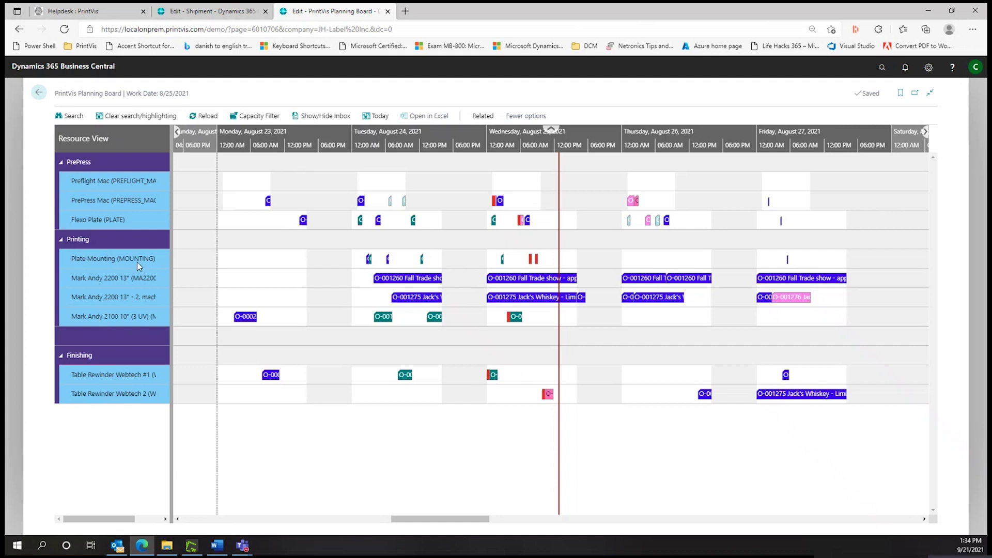
scroll(516, 136, "up", 4)
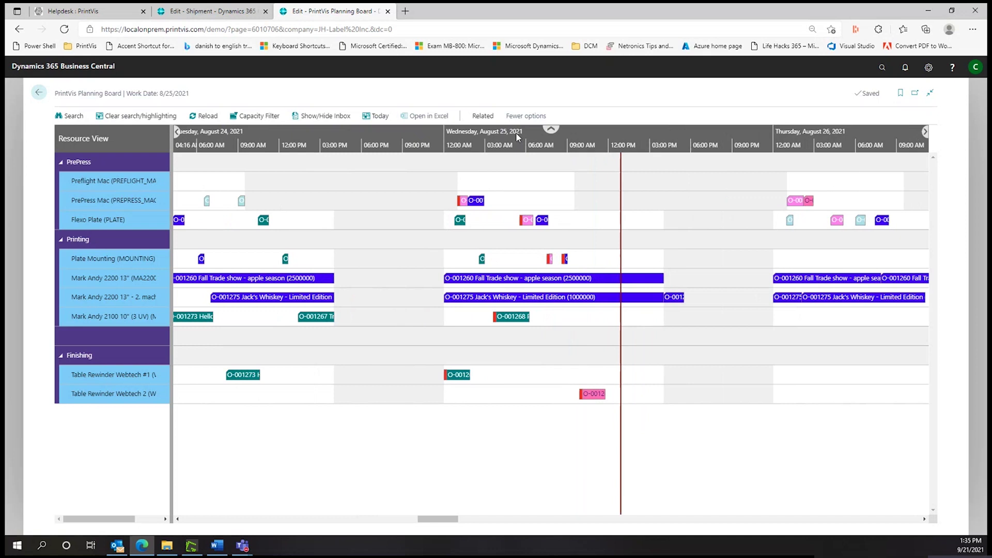
scroll(516, 136, "down", 2)
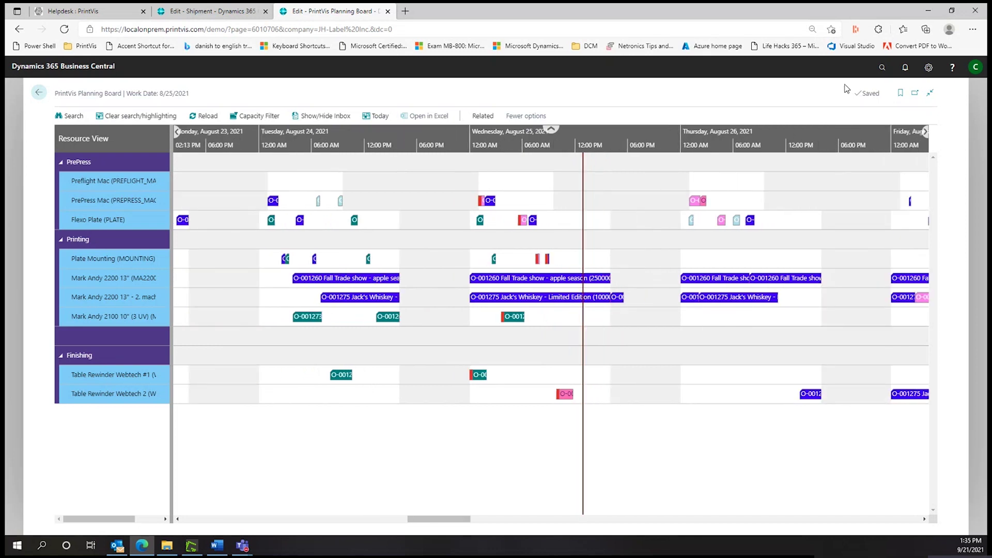
Step: Search for 'planning board setup', open it, and inspect the Warning Color and Warning TextColor fields
left_click(882, 67)
type("p")
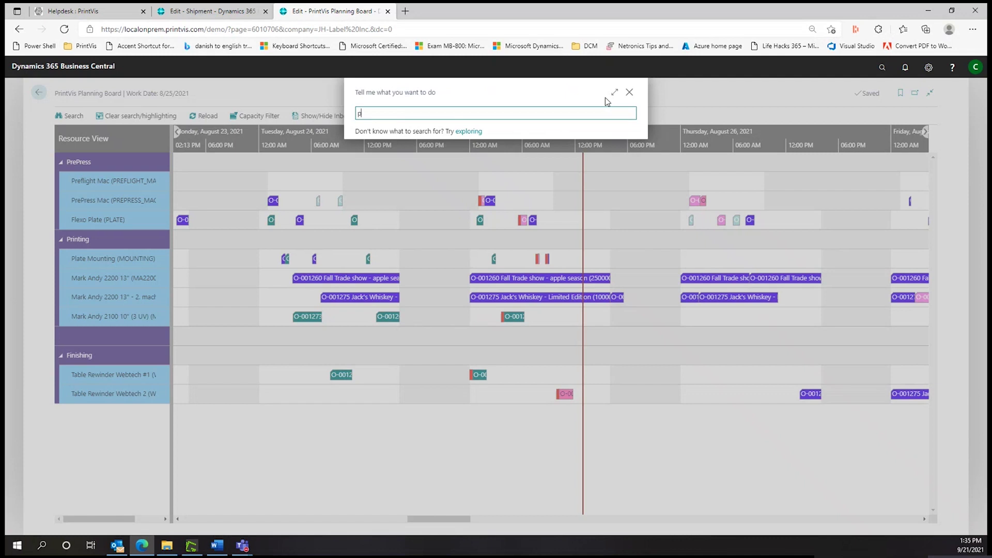
type("lanning boa")
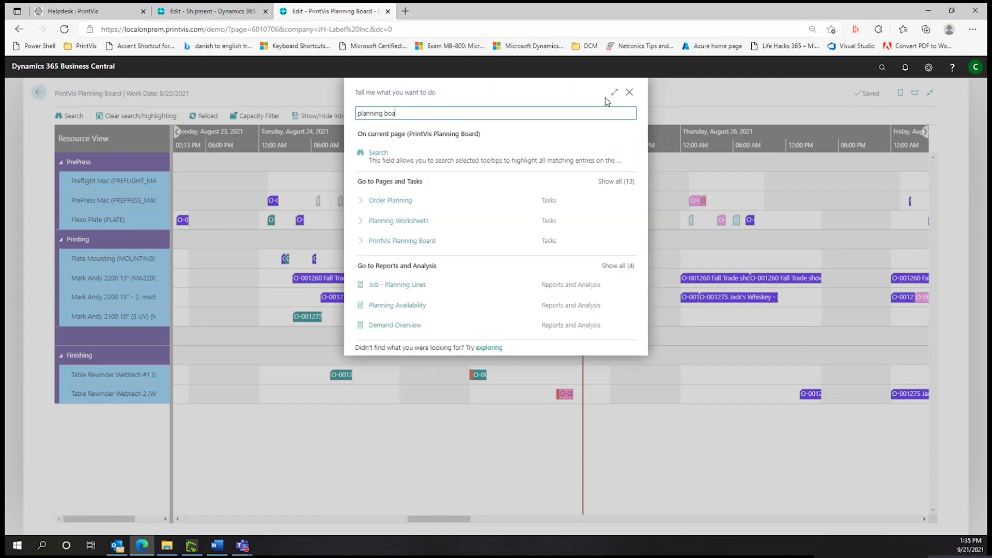
type("rd setup")
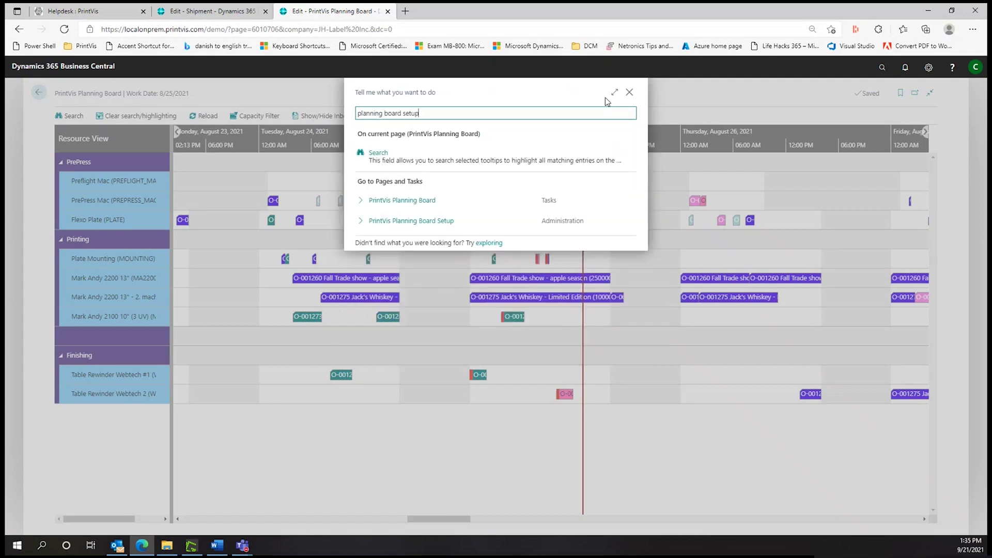
left_click(444, 153)
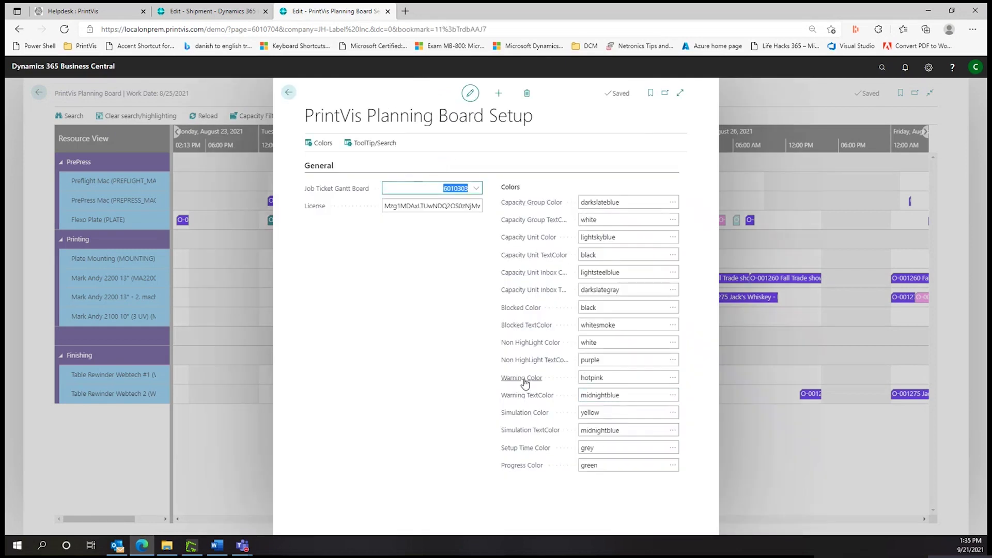
left_click(590, 382)
left_click(602, 396)
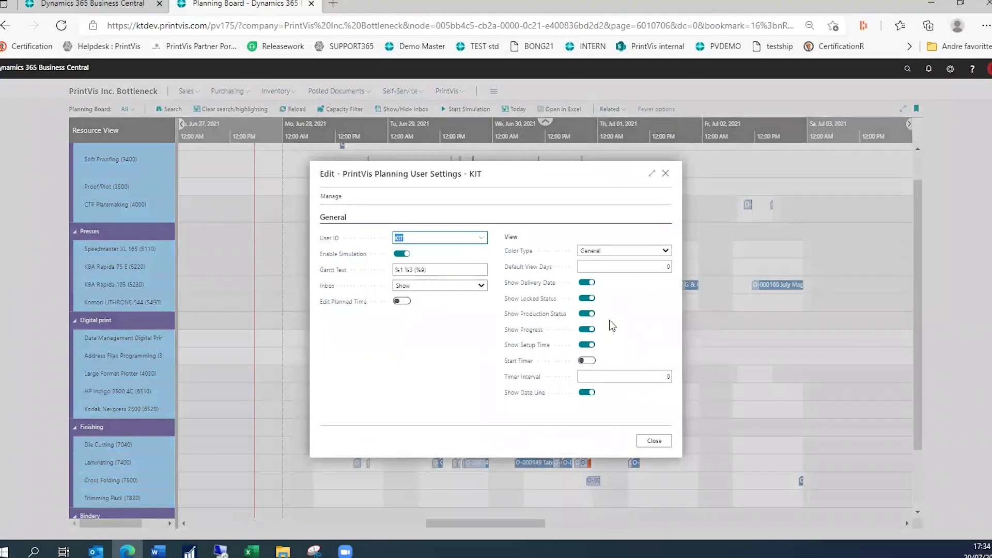
Step: Review the Color Type dropdown options in the planning user settings
left_click(665, 252)
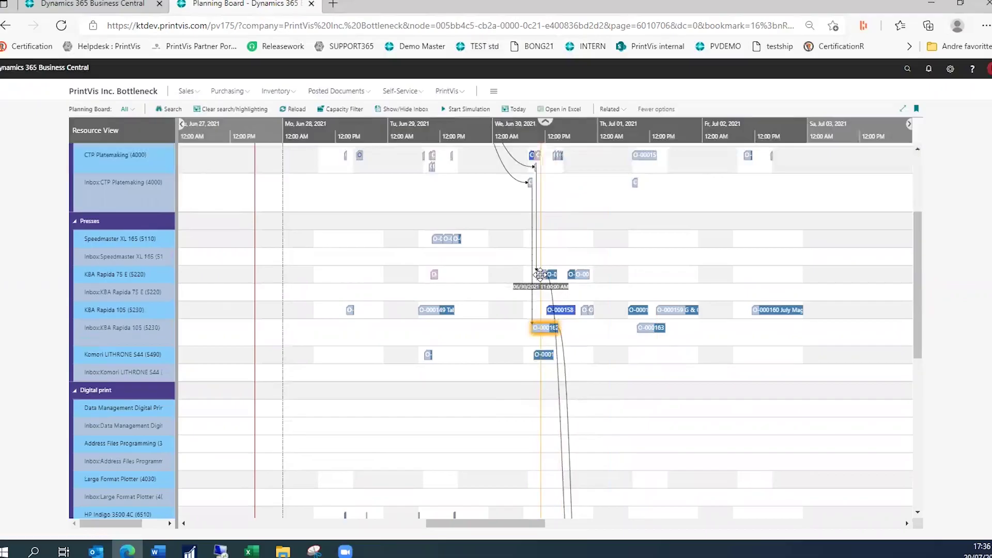
Step: Move a job onto KBA Rapida 75 E, O-000162 to Mark Andy 2100, and O-001268 later
left_click_drag(539, 274, 539, 275)
left_click_drag(545, 327, 550, 330)
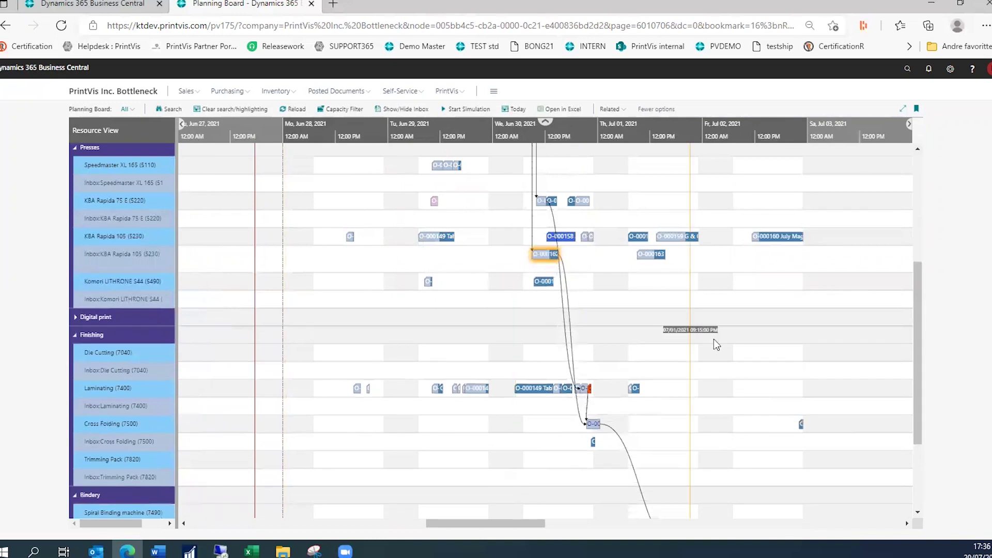
scroll(646, 313, "up", 1)
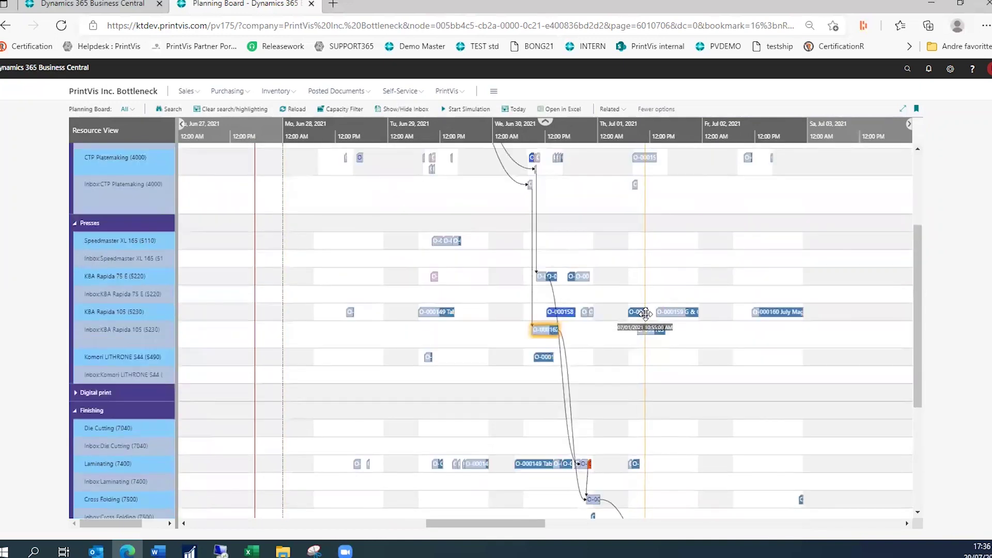
scroll(645, 315, "up", 1)
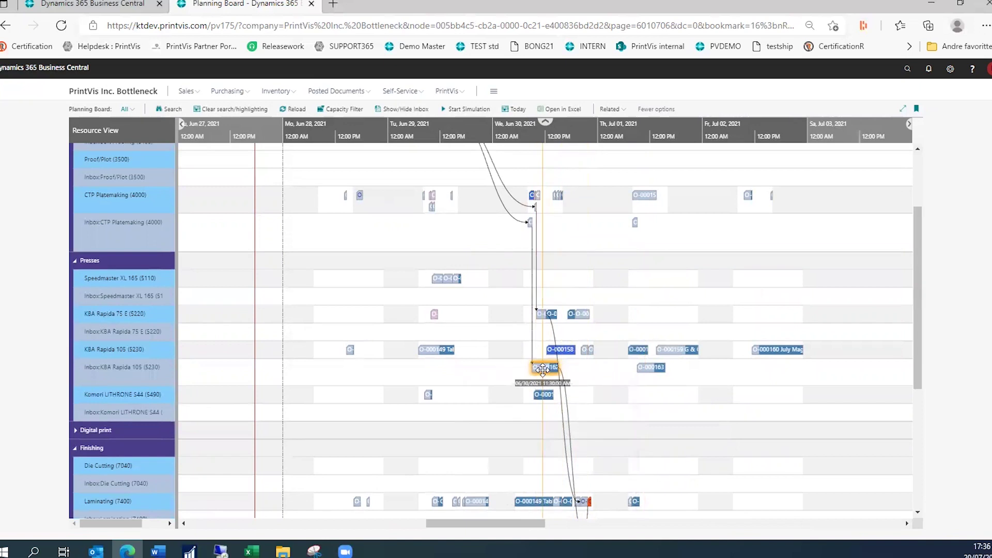
mouse_move(539, 353)
left_click_drag(539, 366, 539, 350)
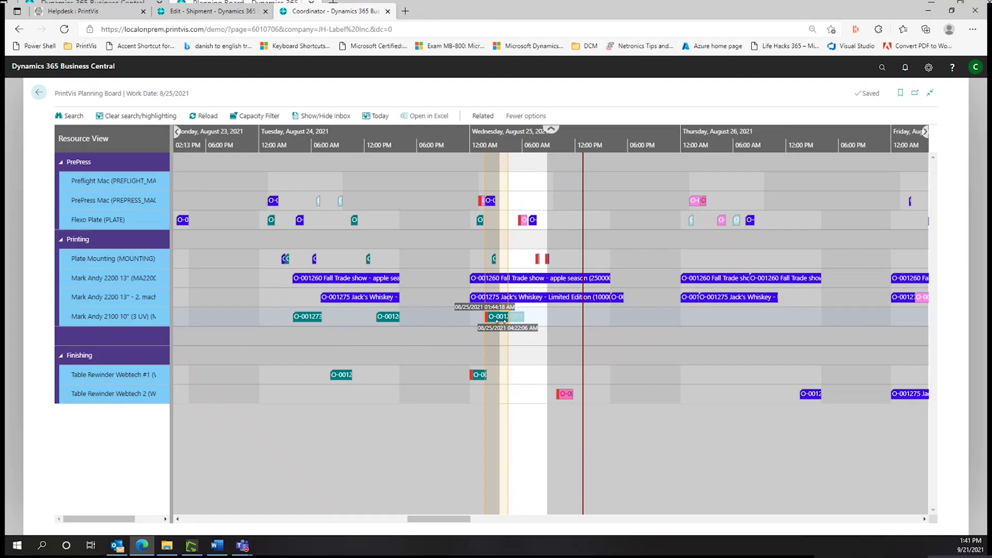
left_click_drag(500, 321, 501, 321)
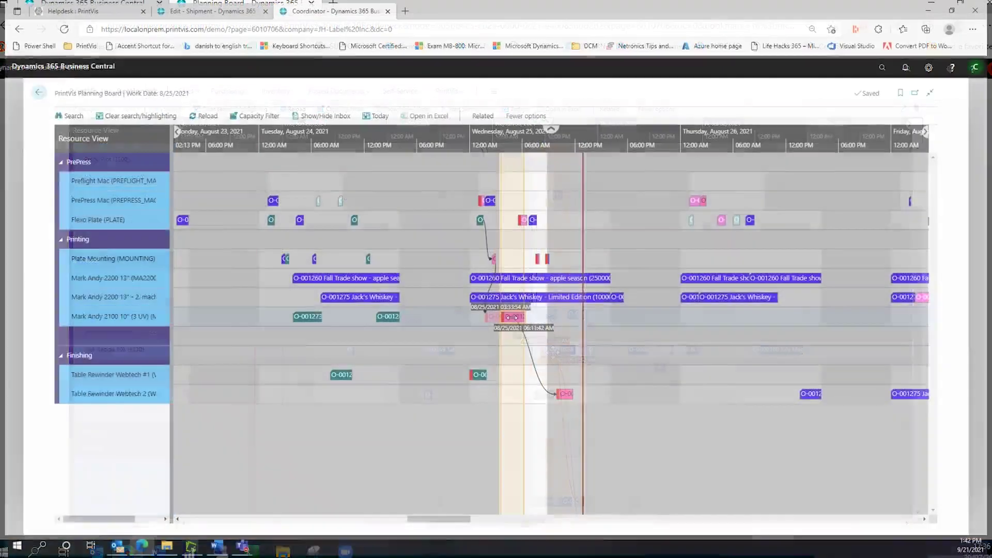
left_click_drag(500, 317, 514, 318)
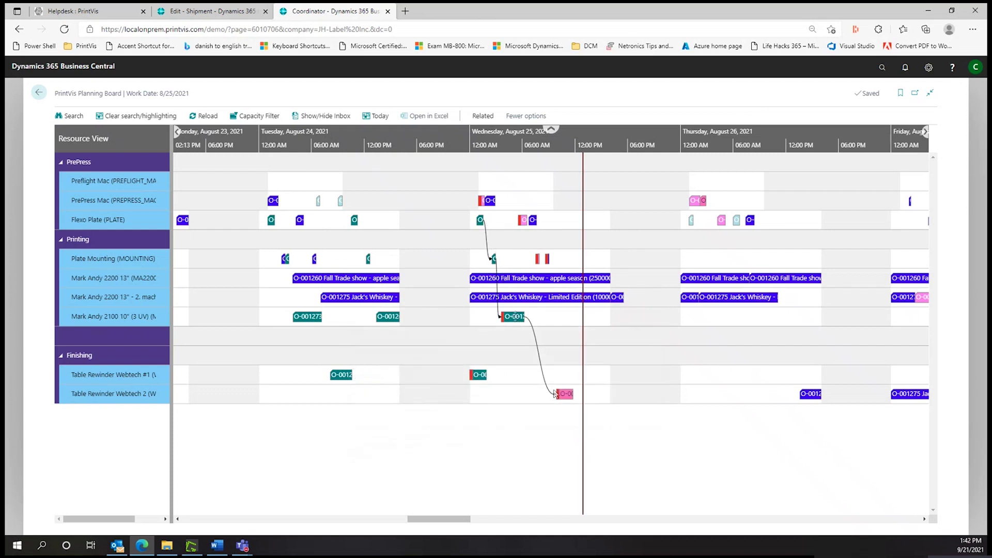
Step: Filter capacities from job O-001268, keeping Laminating (7400), Cross Folding (7500), KBA Rapida 105 and Spiral Binding
right_click(510, 320)
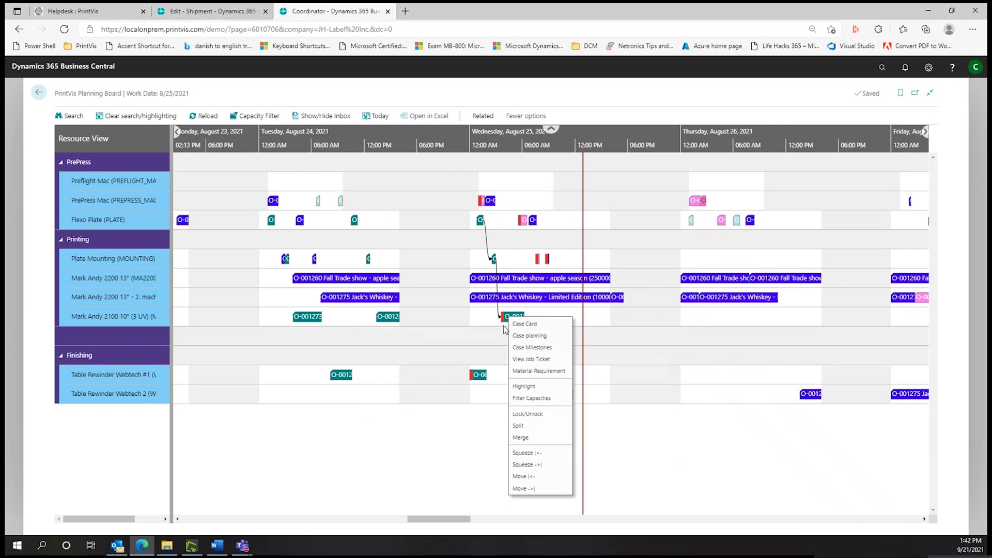
left_click(534, 401)
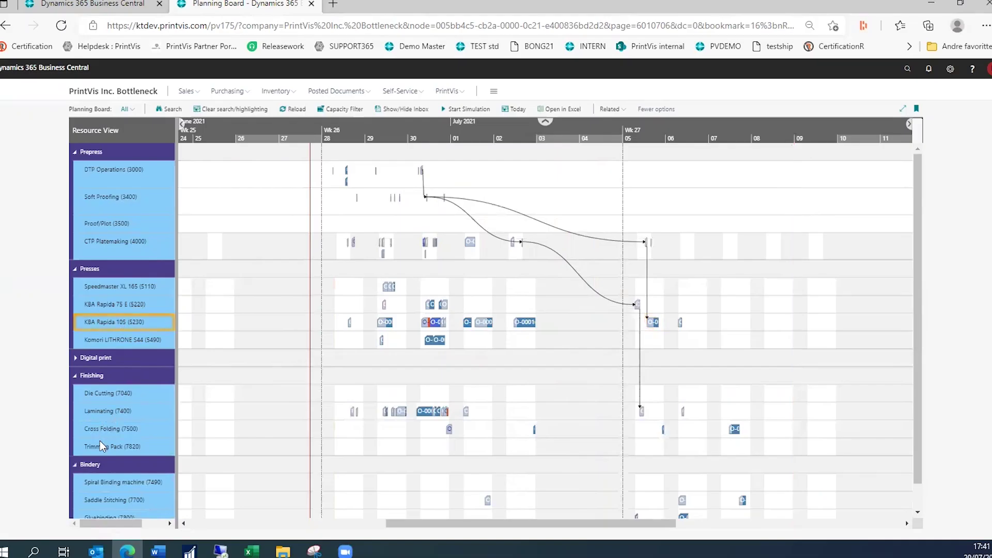
left_click(98, 412)
left_click(112, 429)
key("ctrl+minus")
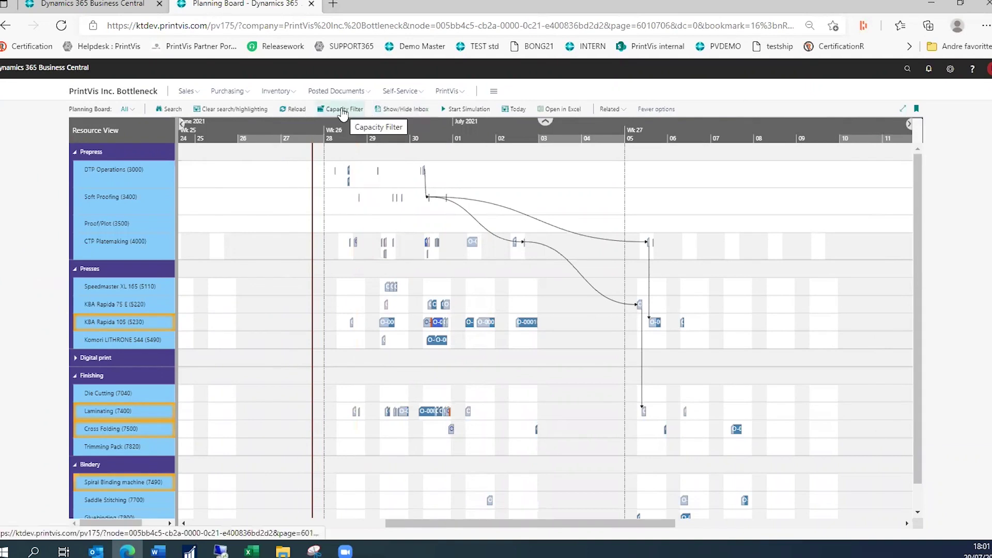
left_click(347, 109)
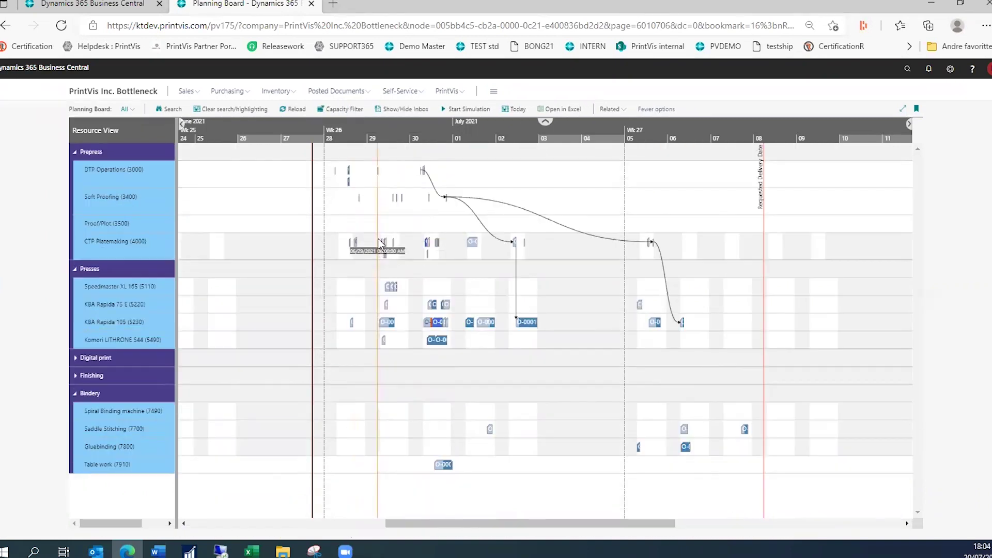
Step: Move the CTP Platemaking job to June 29 and zoom in on the timeline
mouse_move(381, 243)
left_mouse_down()
mouse_move(396, 252)
mouse_move(385, 250)
left_mouse_up()
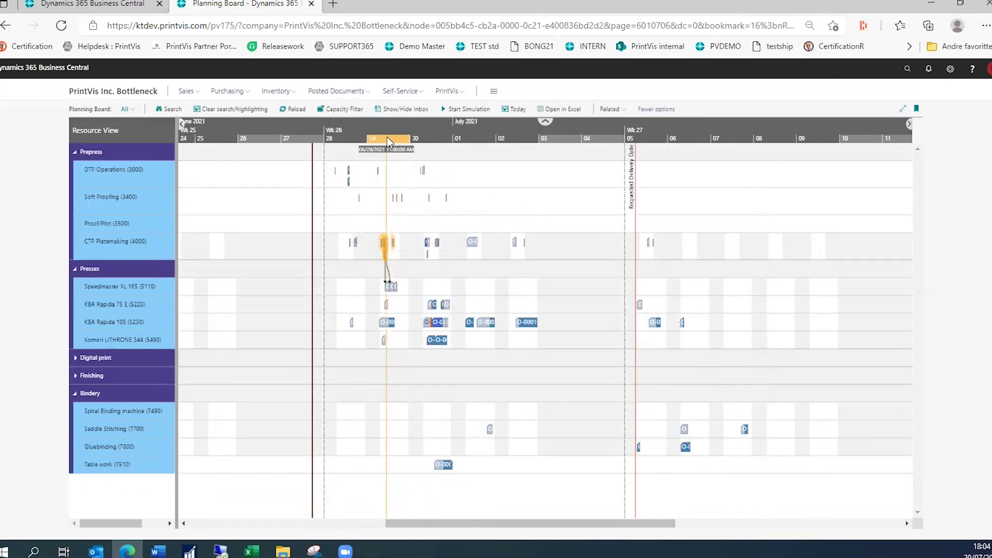
scroll(387, 137, "up", 2)
scroll(388, 141, "up", 1)
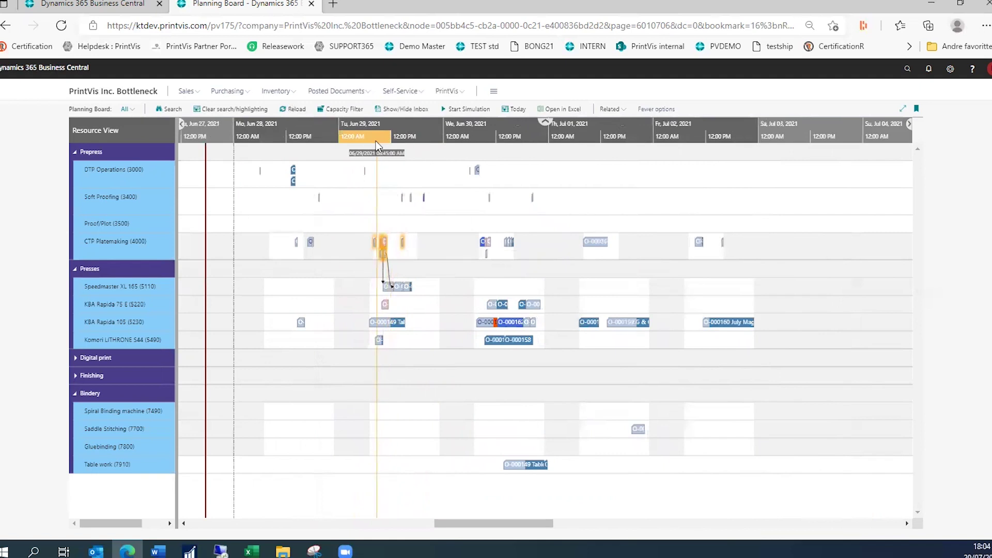
scroll(376, 143, "up", 3)
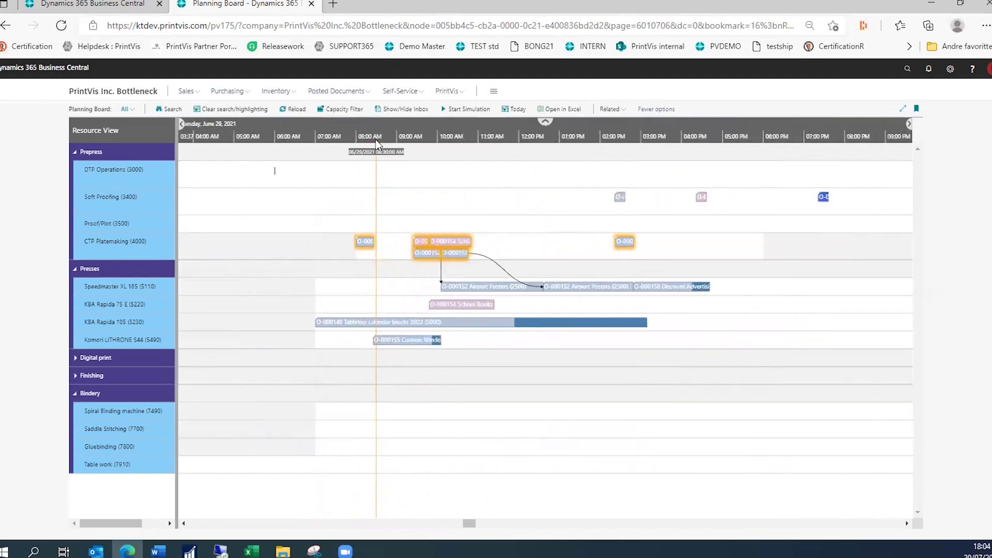
scroll(376, 144, "up", 1)
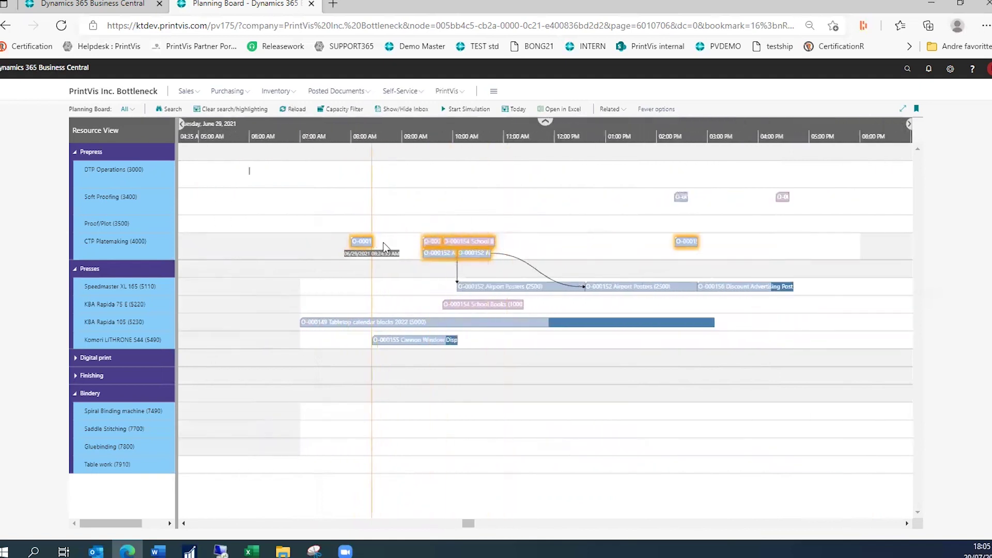
Step: Squeeze job O-000154 left and reschedule a CTP Platemaking job to about 08:11 AM
right_click(433, 243)
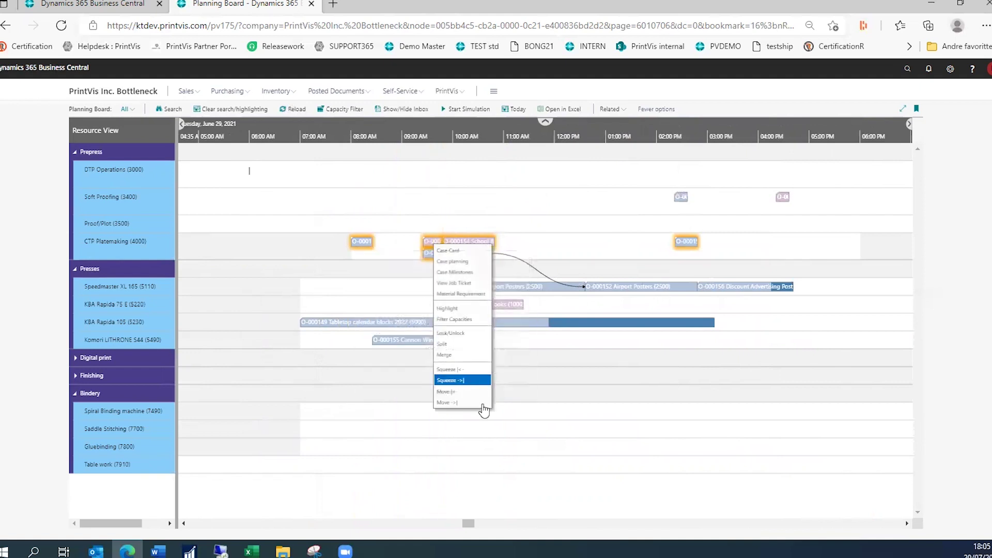
left_click(448, 370)
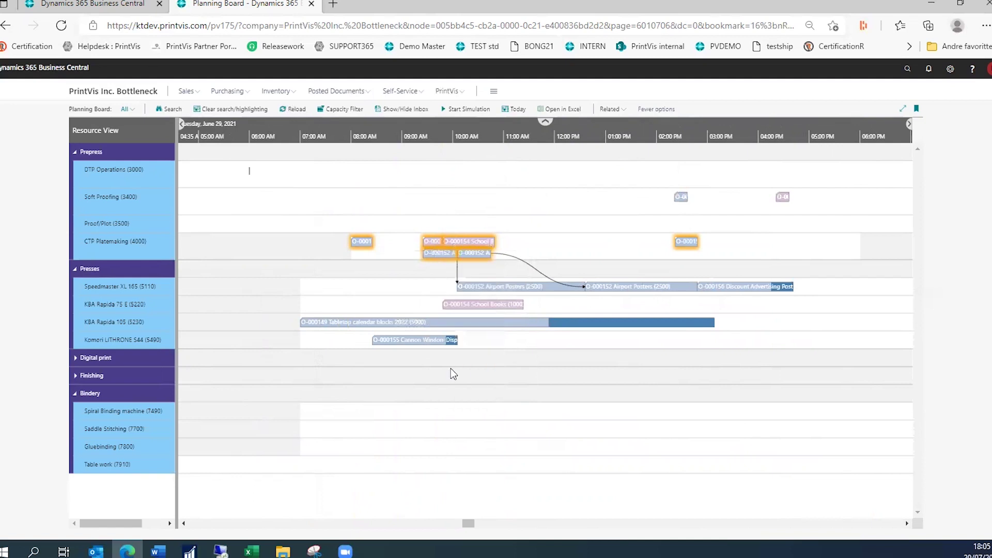
left_click_drag(427, 237, 566, 250)
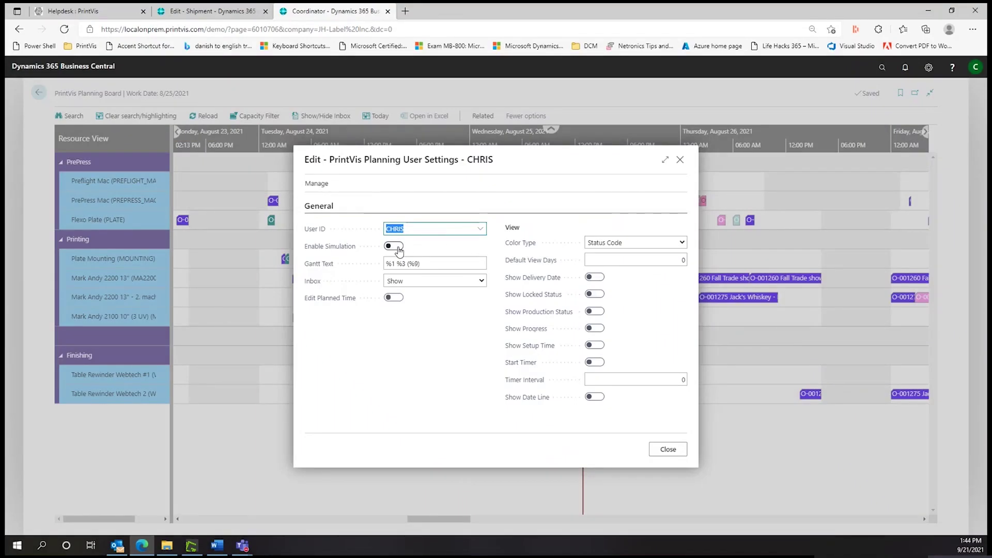
Step: Turn on Enable Simulation in user settings and start a scheduling simulation
left_click(395, 246)
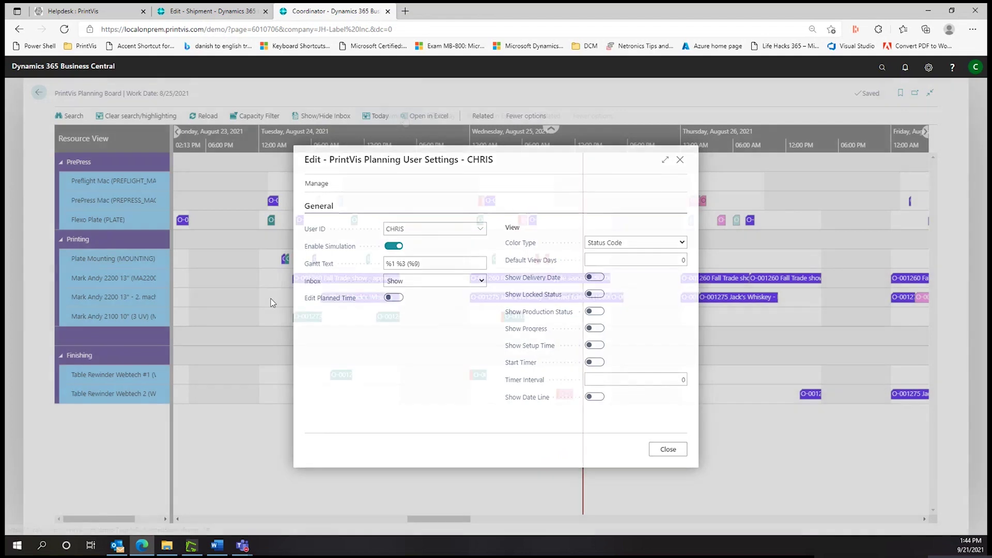
key("Escape")
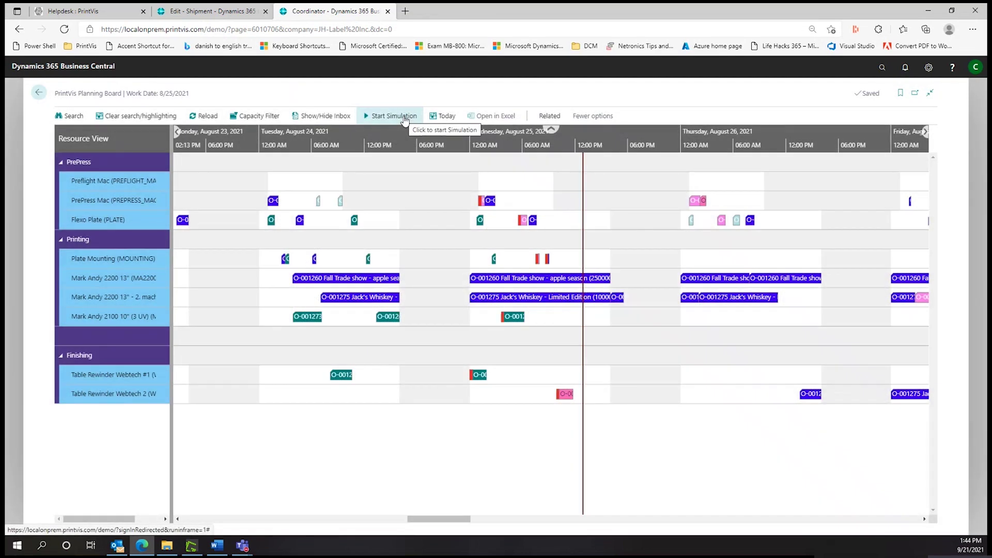
left_click(405, 118)
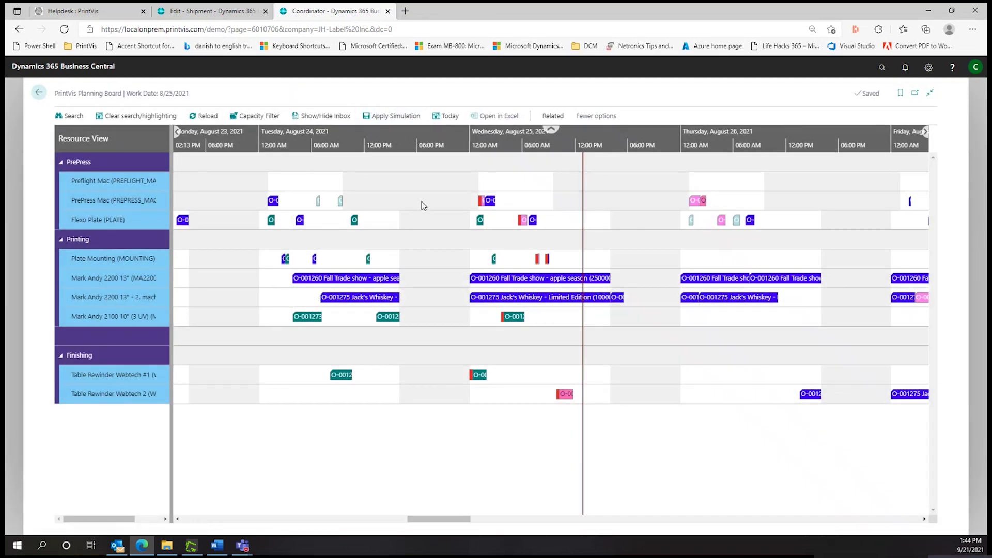
Step: Move the teal Mark Andy 2100 job later on August 25 and apply the simulation
left_click(517, 317)
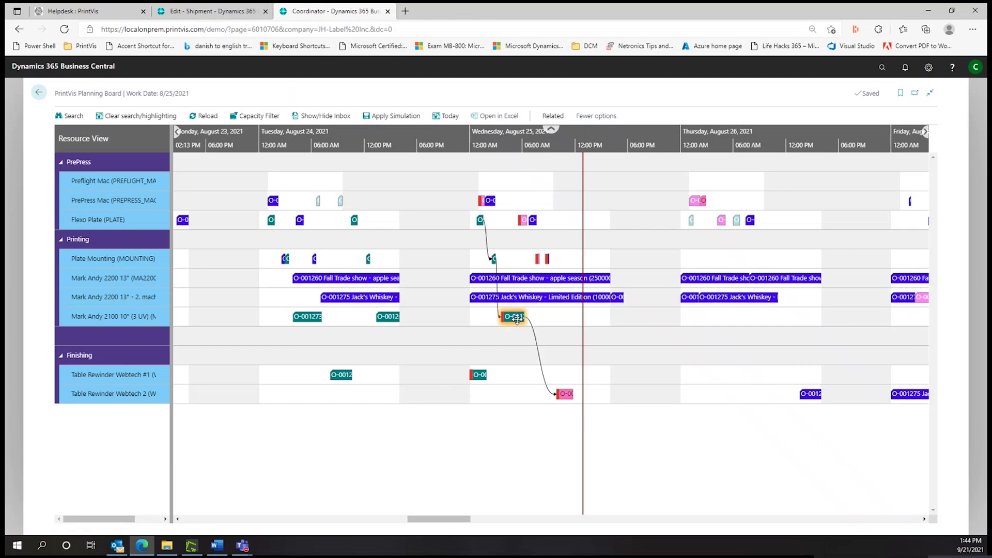
left_click_drag(517, 317, 528, 318)
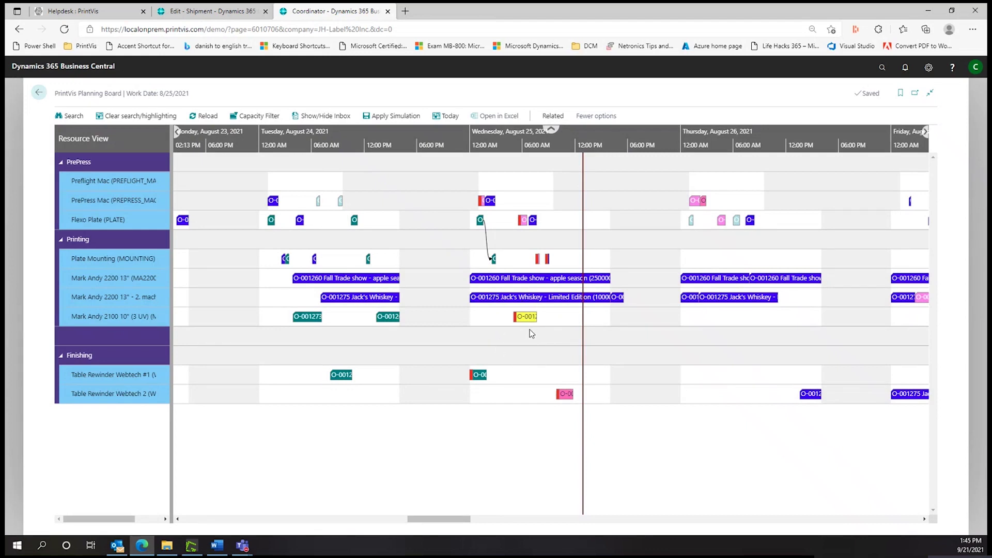
left_click(393, 117)
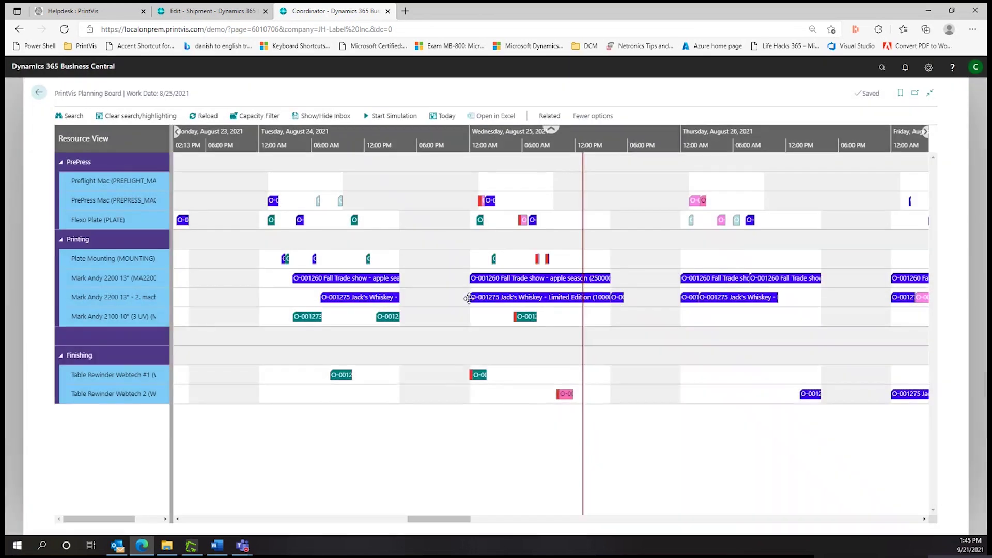
mouse_move(533, 321)
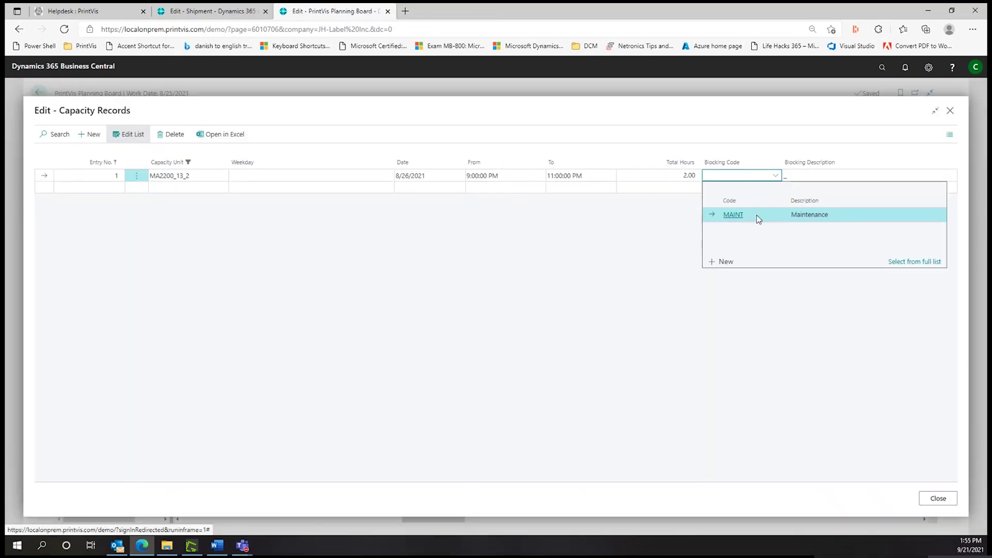
Step: Set the 8/26/2021 capacity record's Blocking Code to MAINT and close Capacity Records
left_click(757, 219)
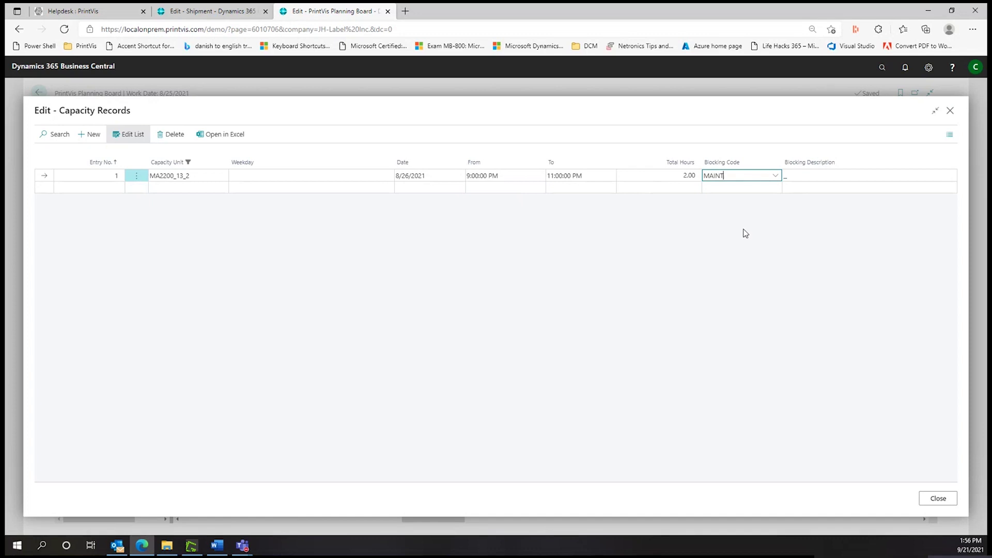
left_click(936, 497)
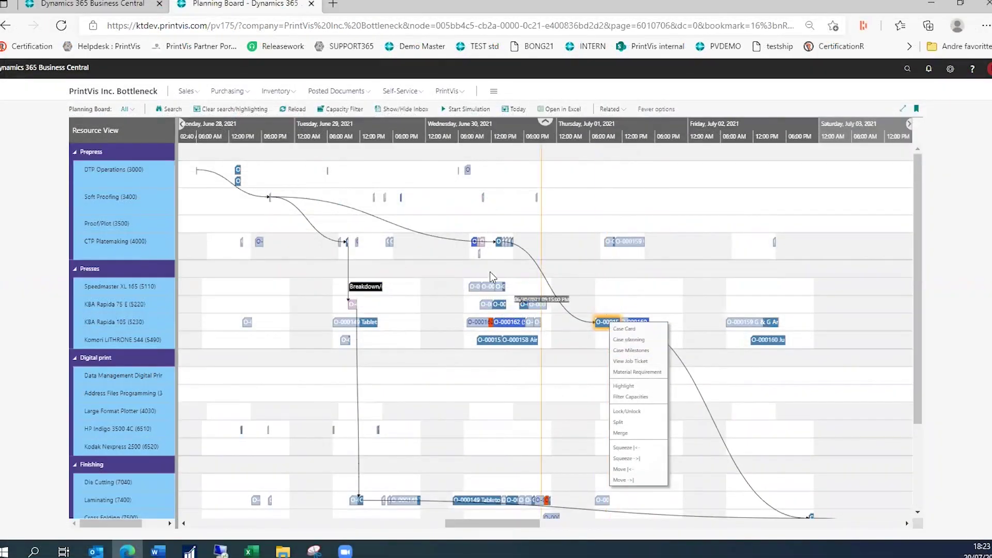
Step: Open the job's planning details, then drag the pink inbox job onto Table Rewinder Webtech 2
left_click(629, 339)
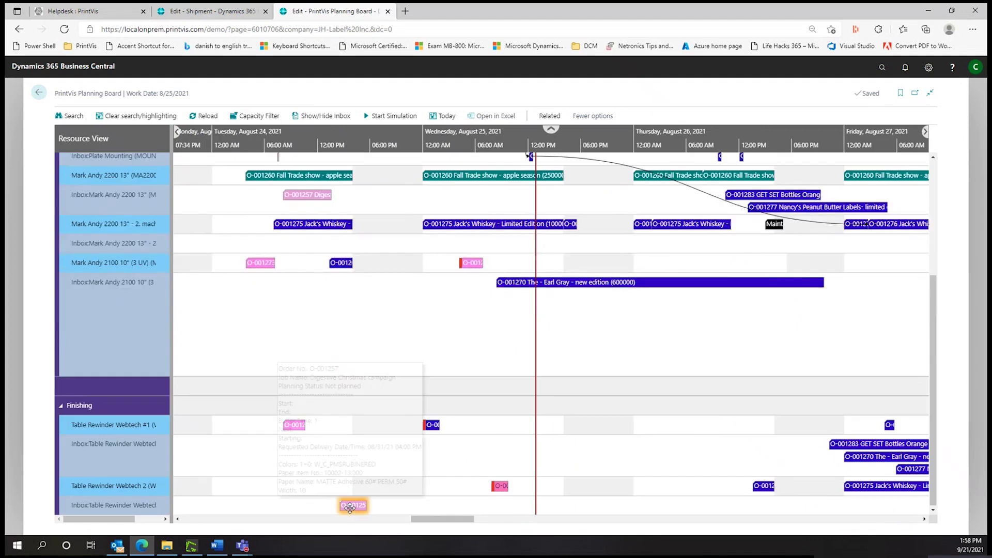
left_click_drag(347, 503, 359, 493)
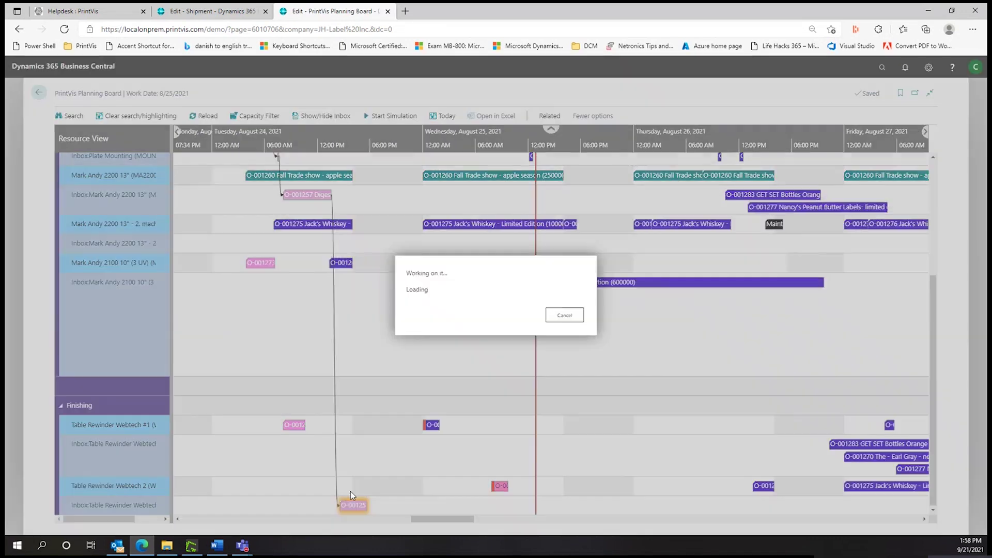